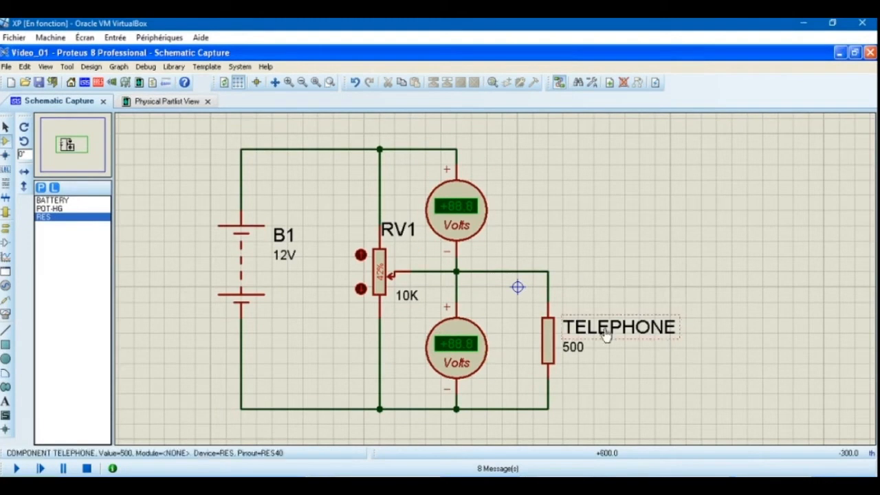
Delete the TELEPHONE load resistor from the circuit
{"action": "right_click", "coordinate": [553, 335]}
{"action": "right_click", "coordinate": [552, 334]}
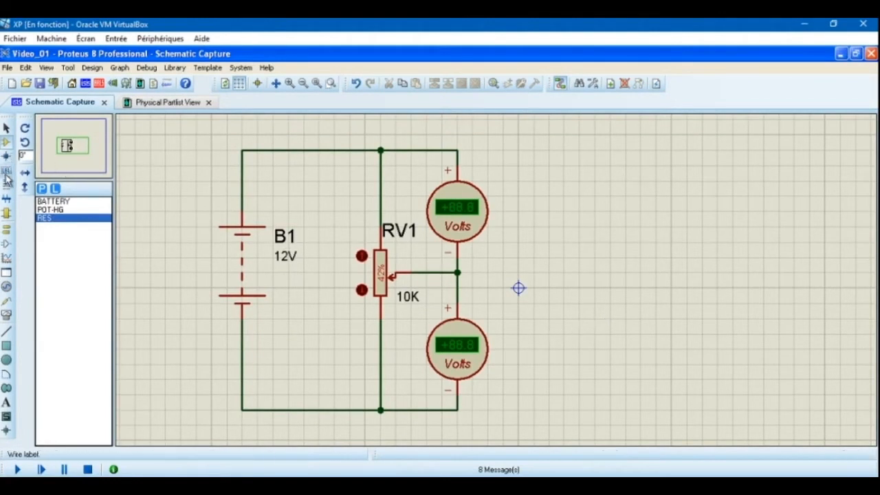
Open the device library and filter it to the Diodes category, Zener sub-category
{"action": "left_click", "coordinate": [41, 188]}
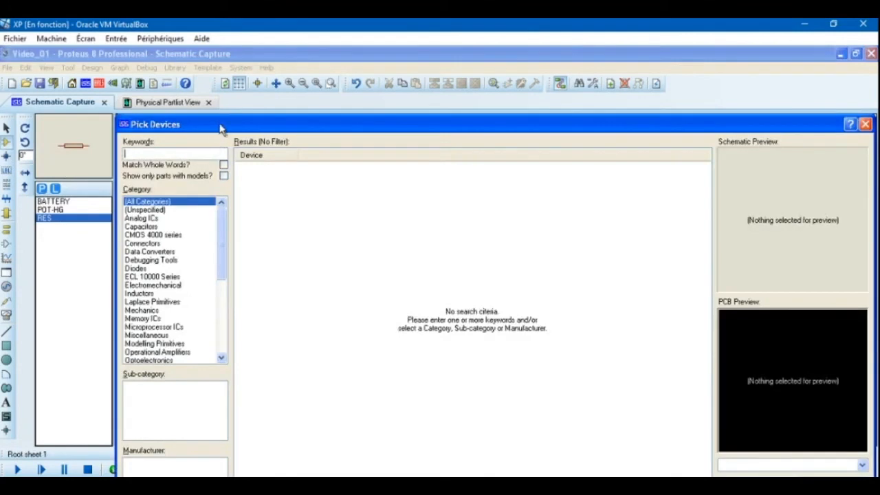
{"action": "left_click_drag", "start_coordinate": [224, 128], "coordinate": [211, 63]}
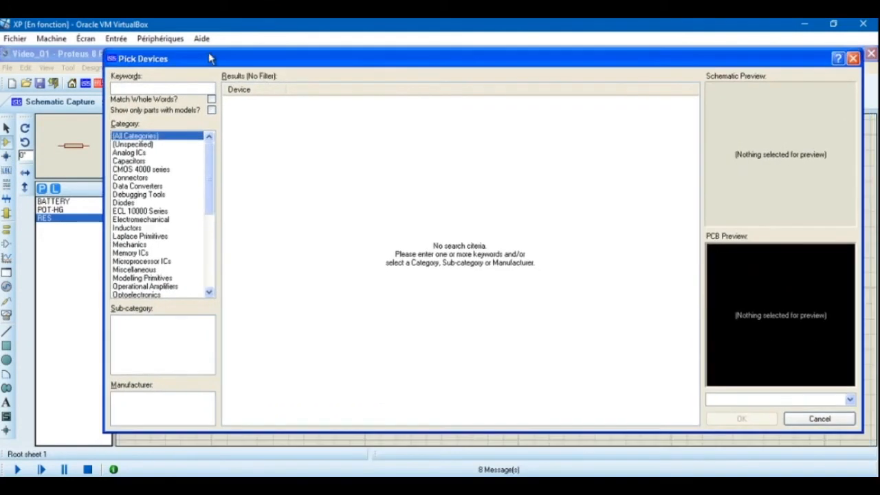
{"action": "left_click", "coordinate": [124, 203]}
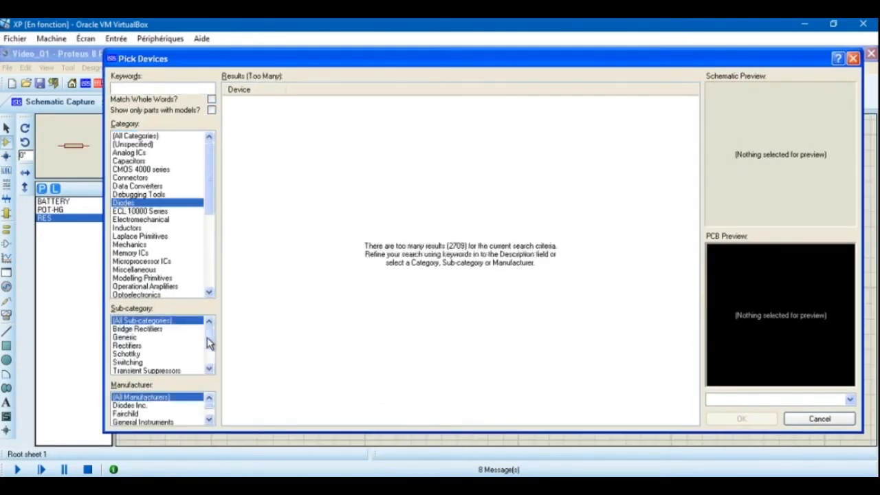
{"action": "left_click_drag", "start_coordinate": [210, 344], "coordinate": [211, 365]}
{"action": "left_click", "coordinate": [122, 362]}
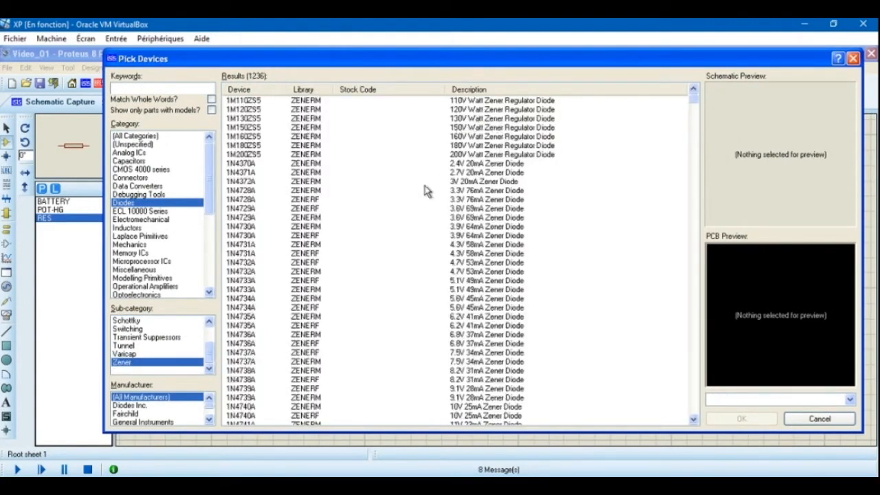
Add the 1N4733A 5.1V 49mA Zener diode from the ZENERF library to the device list
{"action": "left_click", "coordinate": [463, 101]}
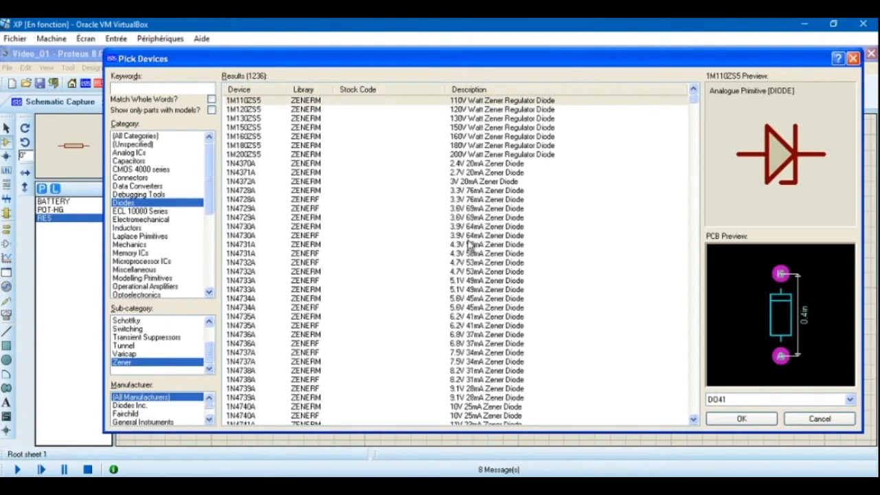
{"action": "left_click", "coordinate": [469, 264]}
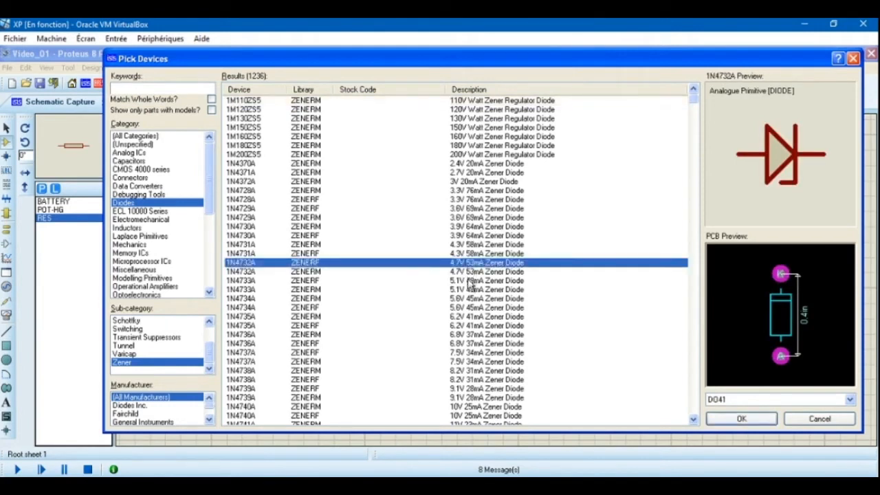
{"action": "left_click", "coordinate": [469, 281]}
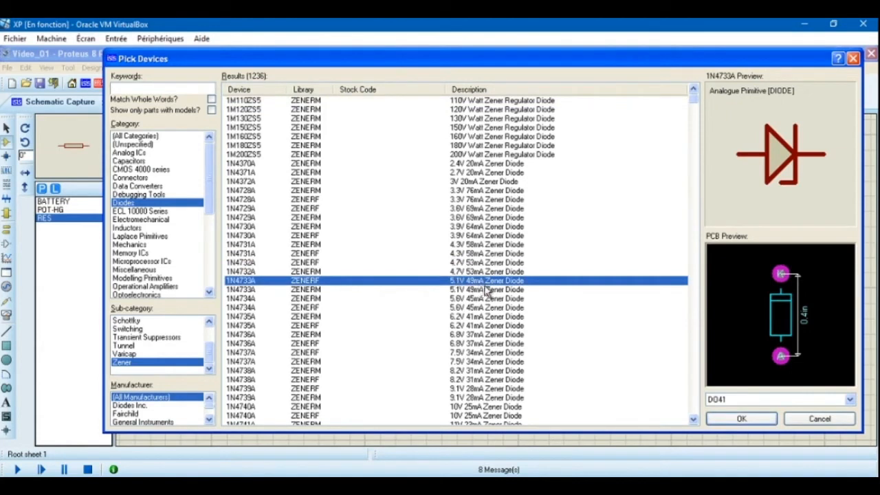
{"action": "left_click", "coordinate": [461, 292]}
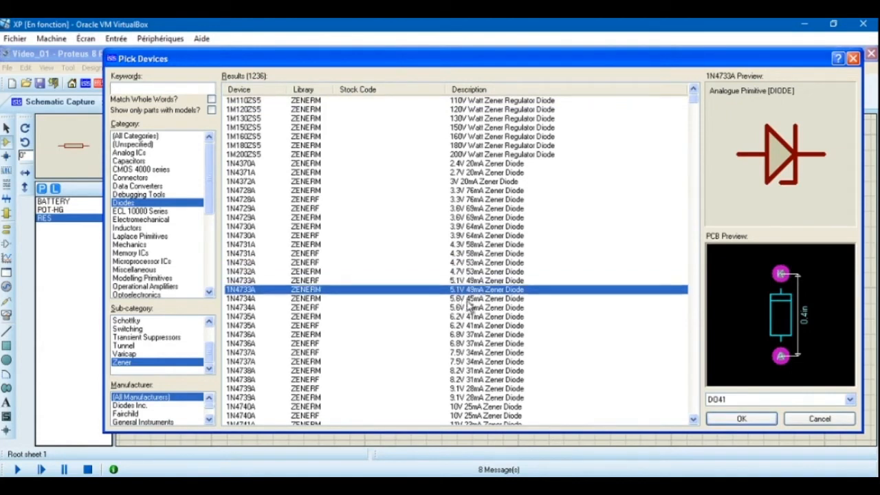
{"action": "left_click", "coordinate": [462, 307]}
{"action": "left_click", "coordinate": [466, 282]}
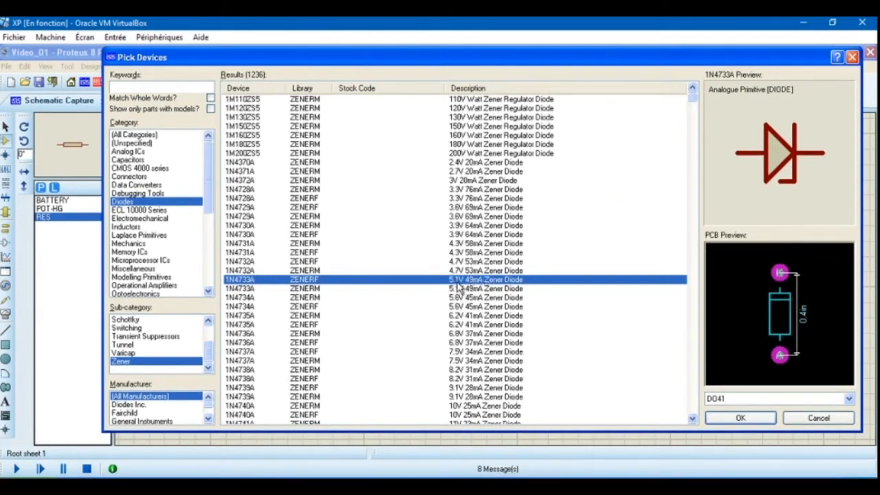
{"action": "double_click", "coordinate": [456, 282]}
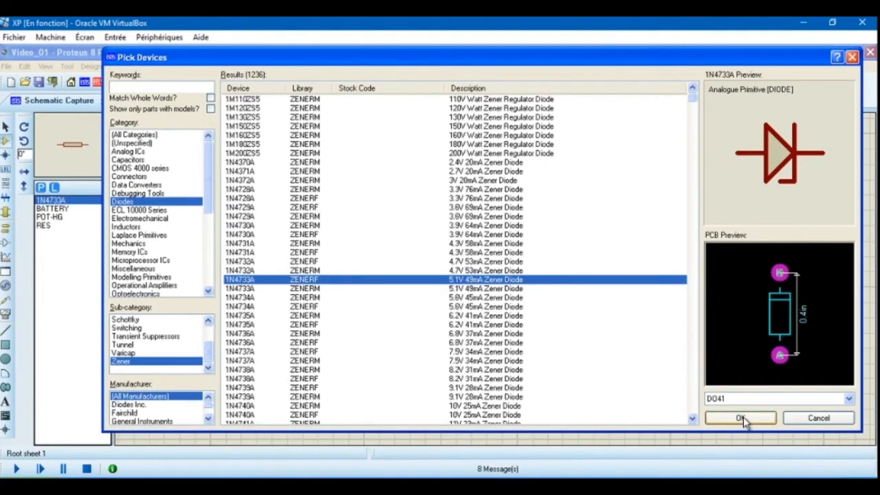
{"action": "left_click", "coordinate": [741, 419]}
Place the 1N4733A diode beside the lower voltmeter and rotate it 90° anti-clockwise so its cathode faces up
{"action": "left_click", "coordinate": [582, 328]}
{"action": "left_click", "coordinate": [566, 345]}
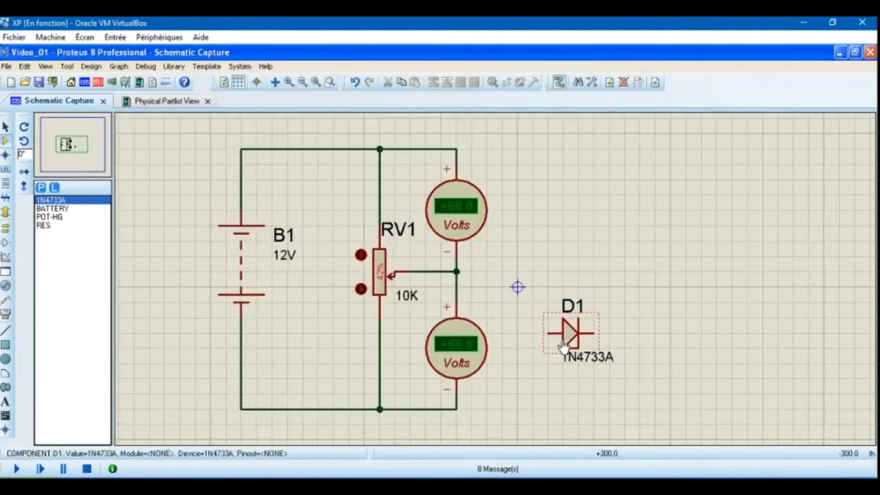
{"action": "right_click", "coordinate": [565, 345]}
{"action": "left_click", "coordinate": [632, 245]}
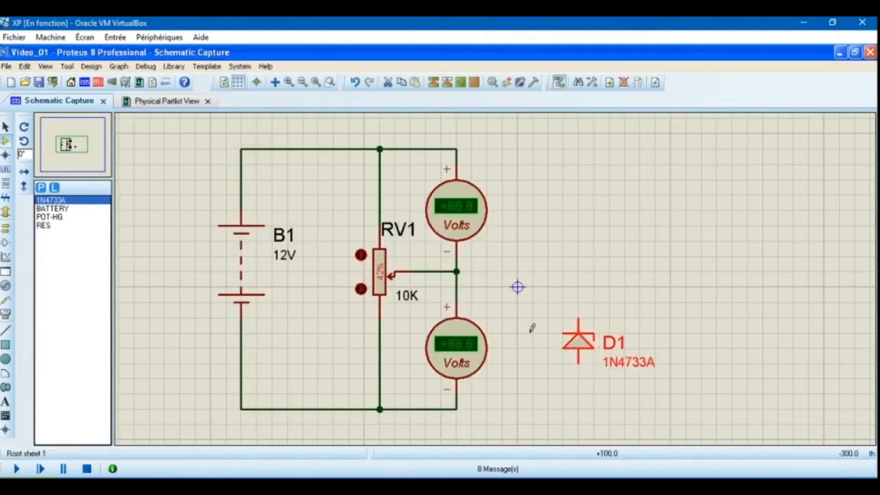
Wire the Zener diode in parallel with the lower voltmeter, from the wiper junction to the bottom rail
{"action": "left_click", "coordinate": [579, 320]}
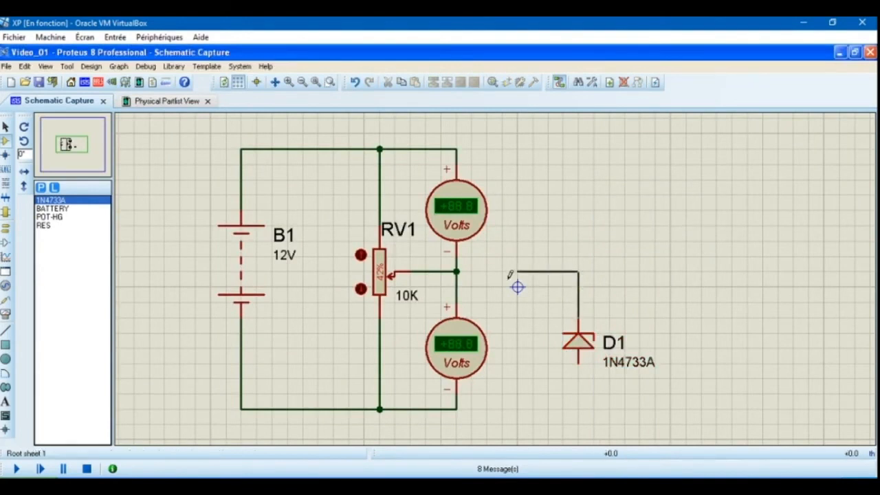
{"action": "left_click", "coordinate": [456, 272]}
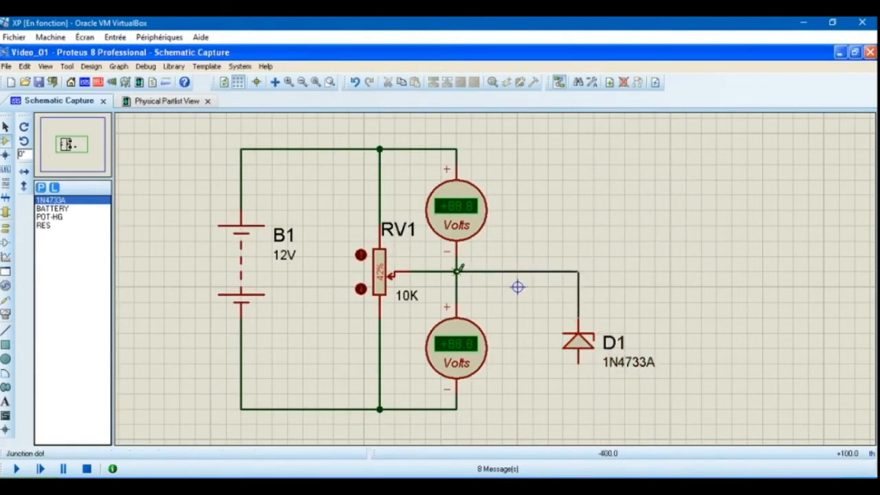
{"action": "left_click", "coordinate": [578, 363]}
{"action": "left_click", "coordinate": [457, 409]}
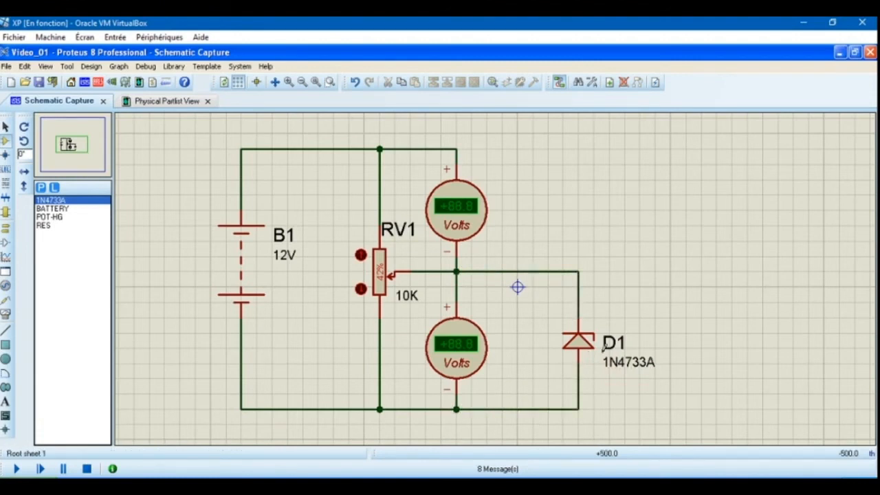
Run the simulation to check both voltmeter readings with the Zener diode connected, and stop it
{"action": "middle_click", "coordinate": [540, 363]}
{"action": "left_click", "coordinate": [498, 350]}
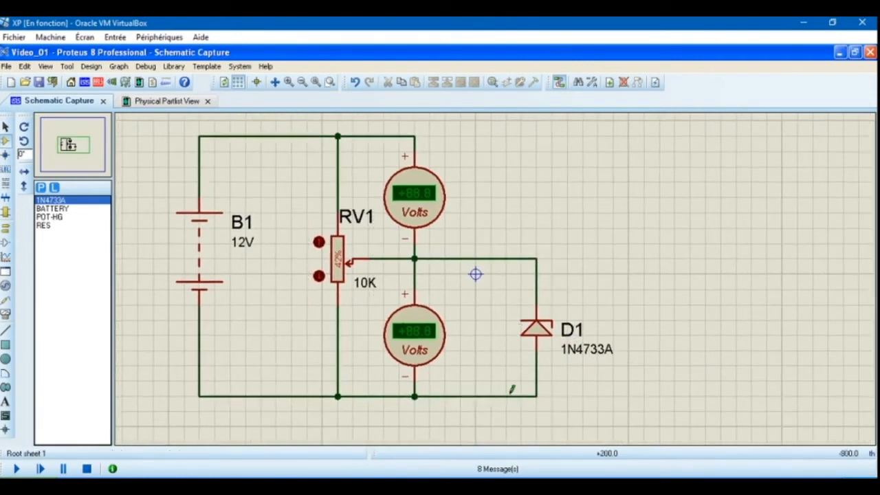
{"action": "left_click", "coordinate": [17, 468]}
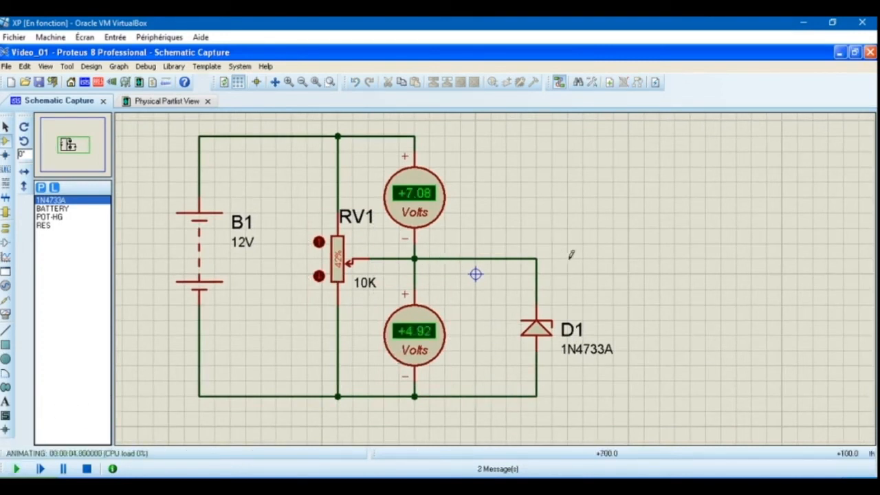
{"action": "left_click", "coordinate": [88, 469]}
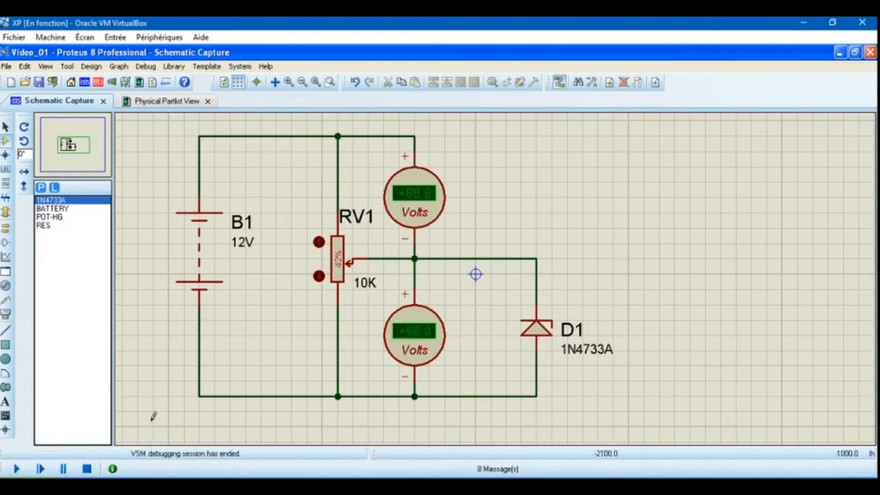
Delete the lower voltmeter and move diode D1 with its wires closer to the potentiometer
{"action": "right_click", "coordinate": [394, 352]}
{"action": "right_click", "coordinate": [394, 352]}
{"action": "left_click_drag", "start_coordinate": [544, 338], "coordinate": [469, 338]}
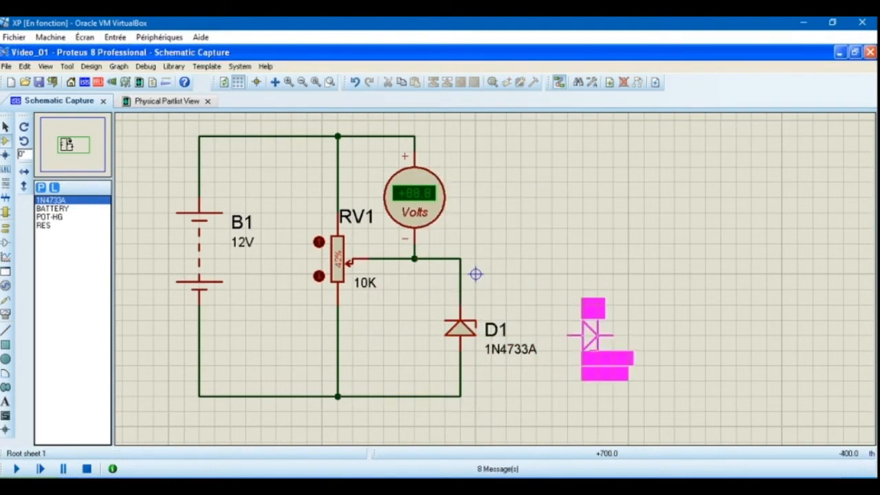
Place a new DC voltmeter on the far side of diode D1
{"action": "left_click", "coordinate": [6, 314]}
{"action": "left_click", "coordinate": [576, 329]}
{"action": "left_click", "coordinate": [578, 331]}
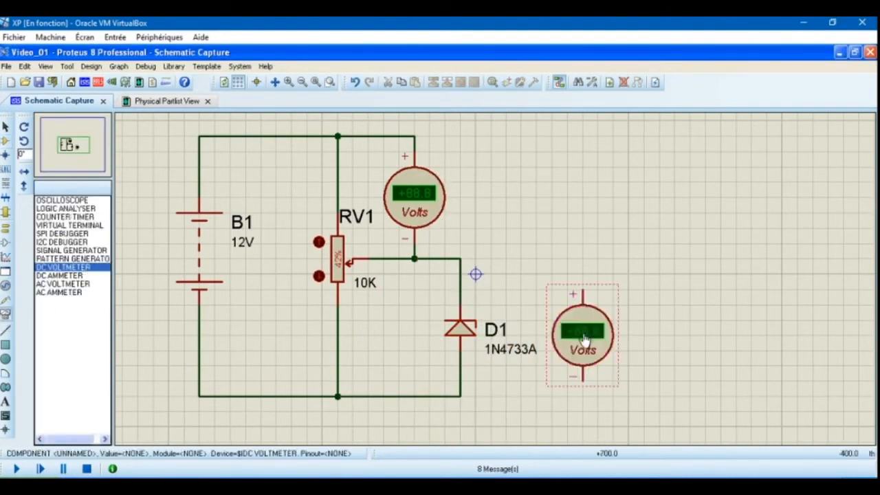
{"action": "left_click", "coordinate": [584, 284]}
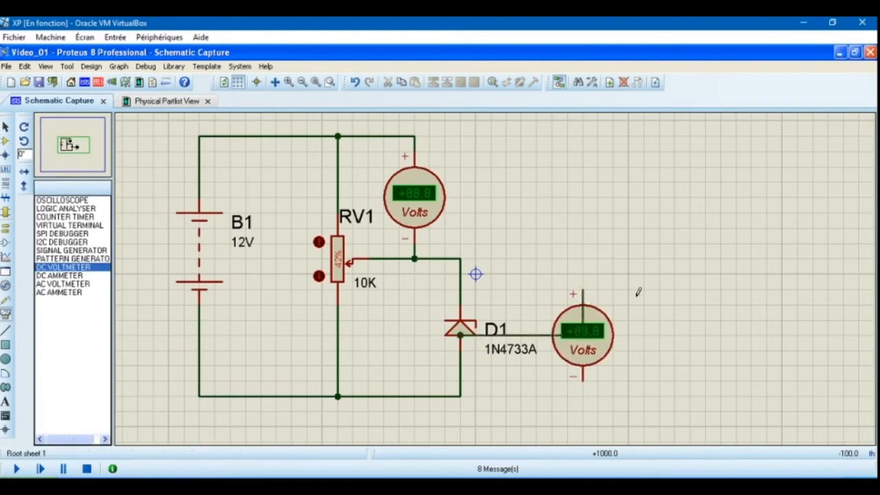
{"action": "right_click", "coordinate": [558, 332]}
{"action": "right_click", "coordinate": [559, 333]}
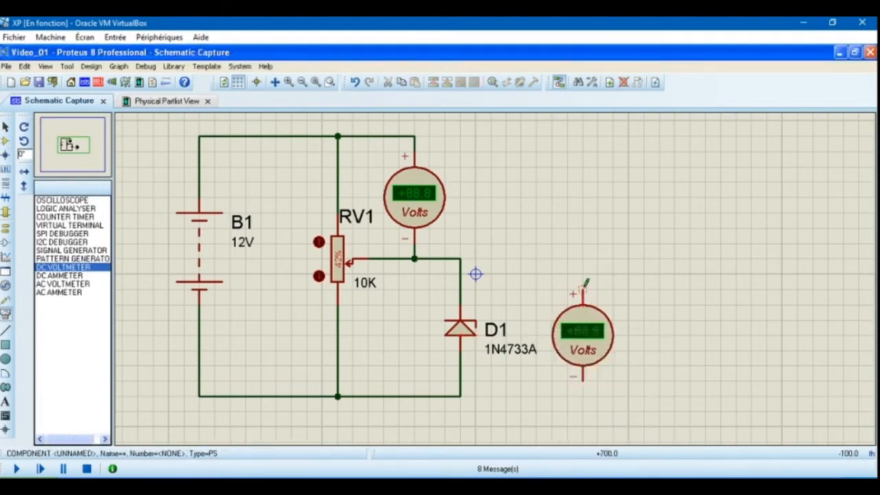
Wire the new voltmeter in parallel with diode D1, plus to the cathode node and minus to the bottom rail
{"action": "left_click", "coordinate": [583, 288]}
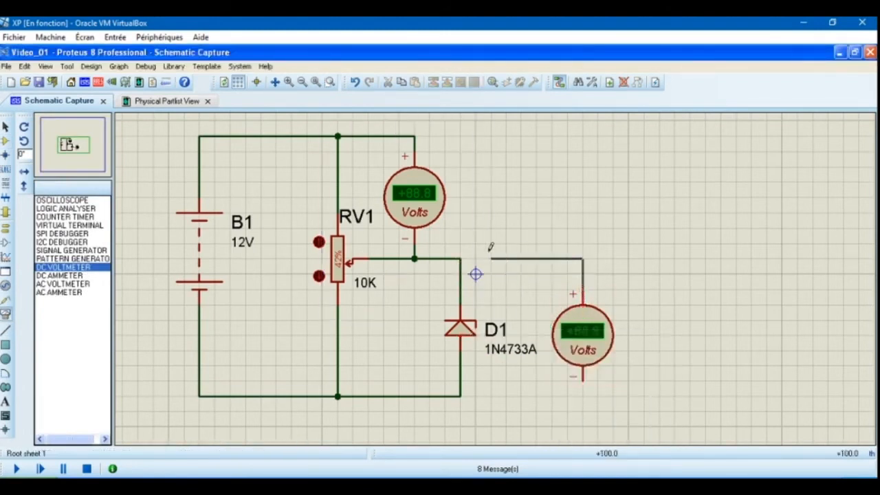
{"action": "left_click", "coordinate": [467, 254]}
{"action": "left_click", "coordinate": [582, 377]}
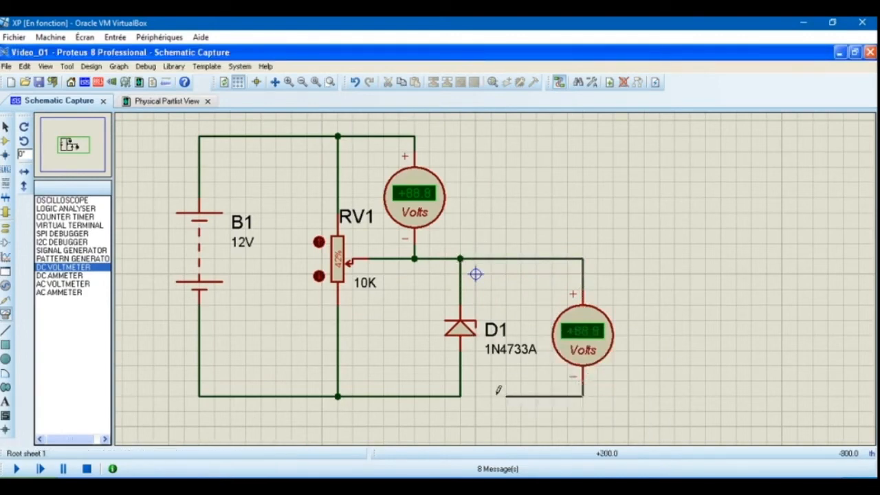
{"action": "left_click", "coordinate": [460, 396]}
Run the simulation, raise potentiometer RV1 to 57% while checking the voltmeters, and stop the simulation
{"action": "scroll", "coordinate": [423, 393], "scroll_direction": "up", "scroll_amount": 2}
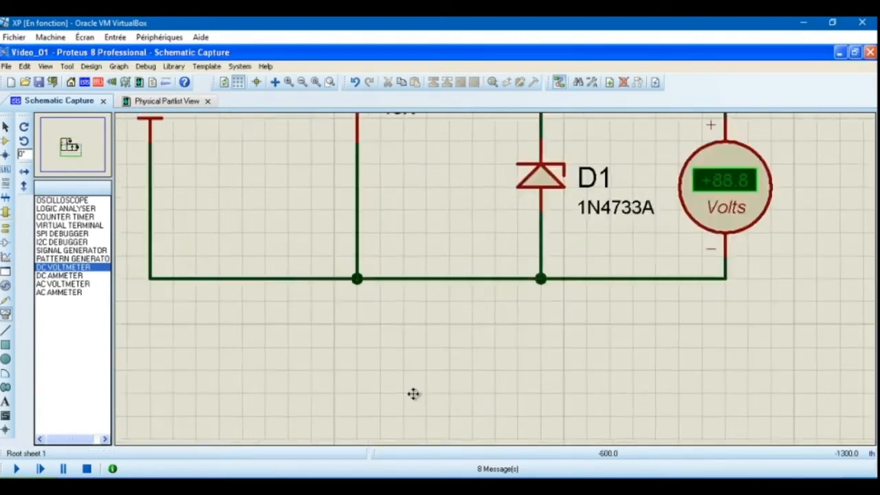
{"action": "scroll", "coordinate": [359, 431], "scroll_direction": "down", "scroll_amount": 2}
{"action": "scroll", "coordinate": [374, 411], "scroll_direction": "up", "scroll_amount": 1}
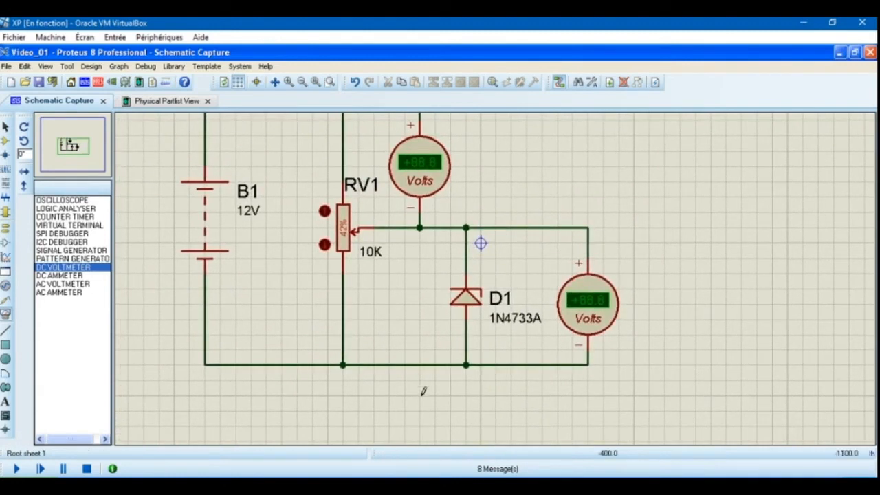
{"action": "left_click_drag", "start_coordinate": [434, 286], "coordinate": [411, 333]}
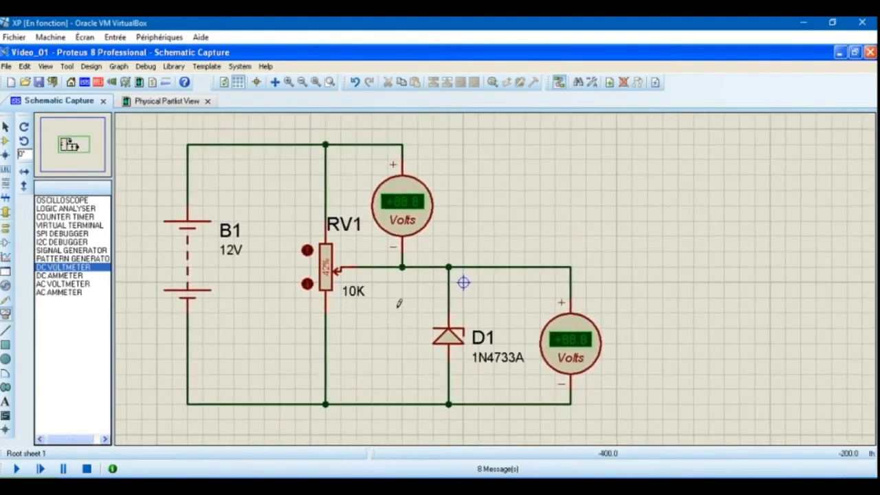
{"action": "left_click", "coordinate": [16, 468]}
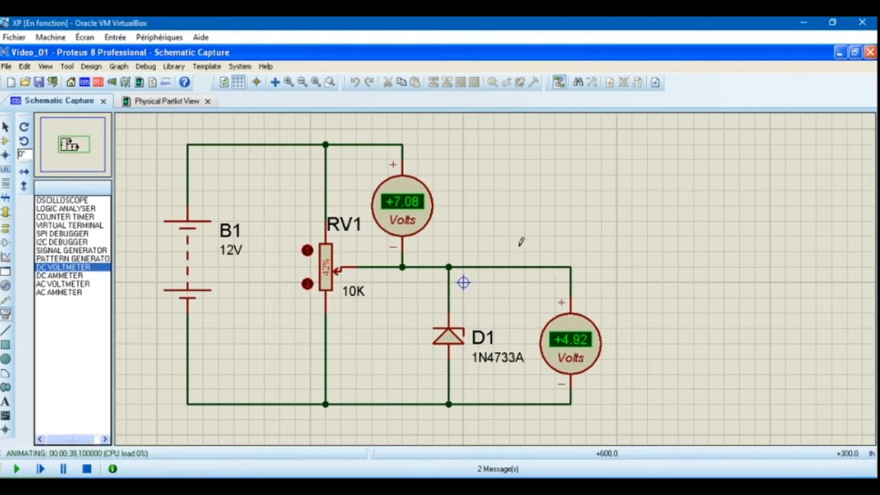
{"action": "left_click", "coordinate": [307, 250]}
{"action": "left_click", "coordinate": [307, 251]}
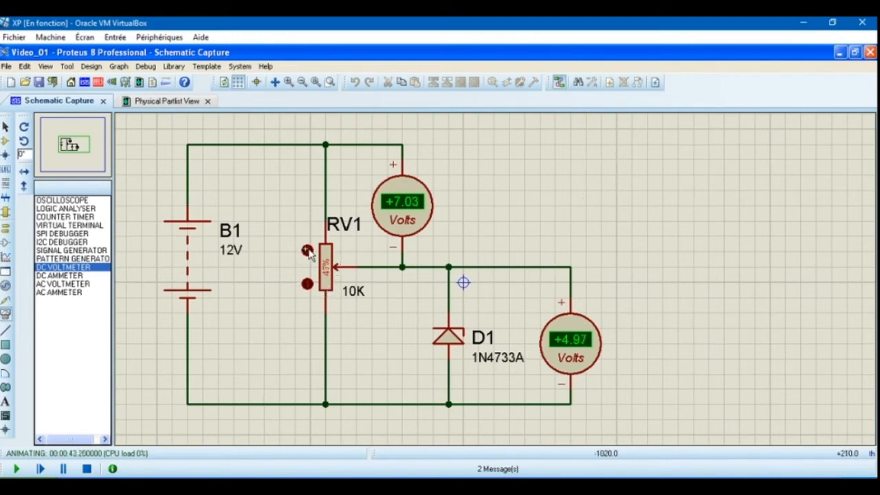
{"action": "left_click", "coordinate": [308, 250]}
{"action": "left_click", "coordinate": [86, 469]}
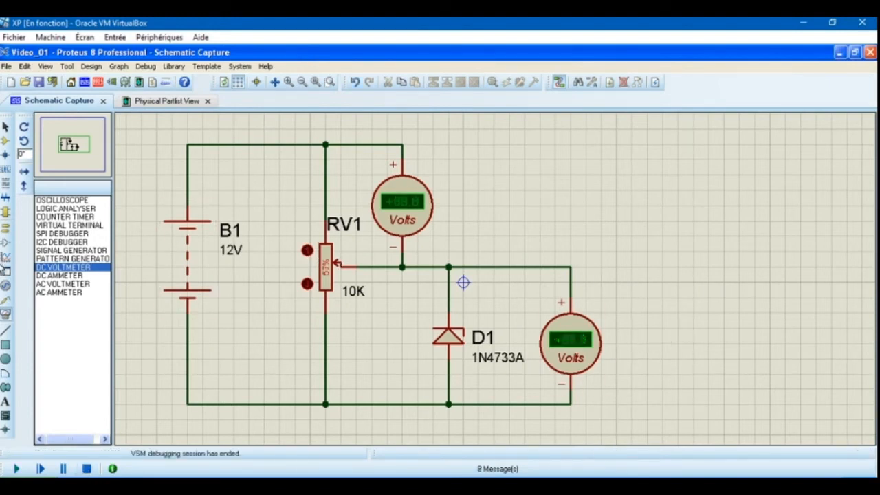
Place a RES resistor beyond the voltmeter across D1 and rotate it upright
{"action": "left_click", "coordinate": [6, 141]}
{"action": "left_click", "coordinate": [61, 227]}
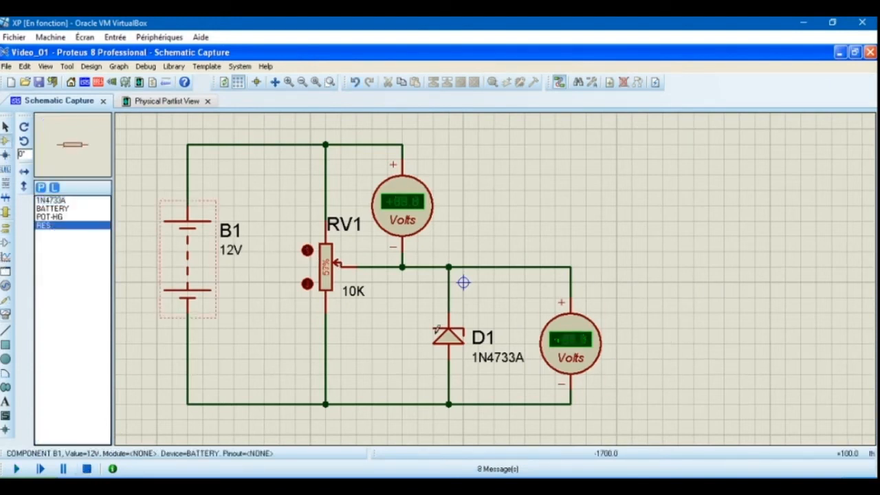
{"action": "left_click", "coordinate": [668, 330]}
{"action": "right_click", "coordinate": [672, 337]}
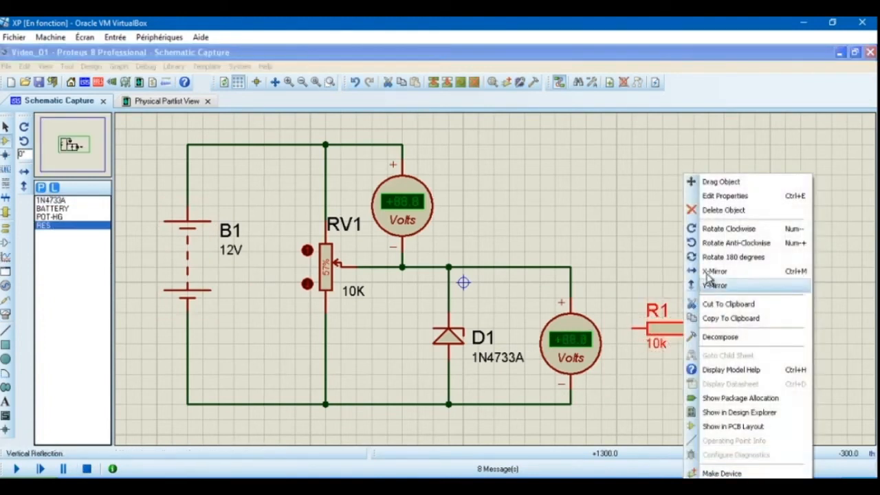
{"action": "left_click", "coordinate": [681, 237]}
Wire resistor R1 in parallel with the voltmeter across D1, between the cathode node and the bottom rail
{"action": "left_click", "coordinate": [677, 298]}
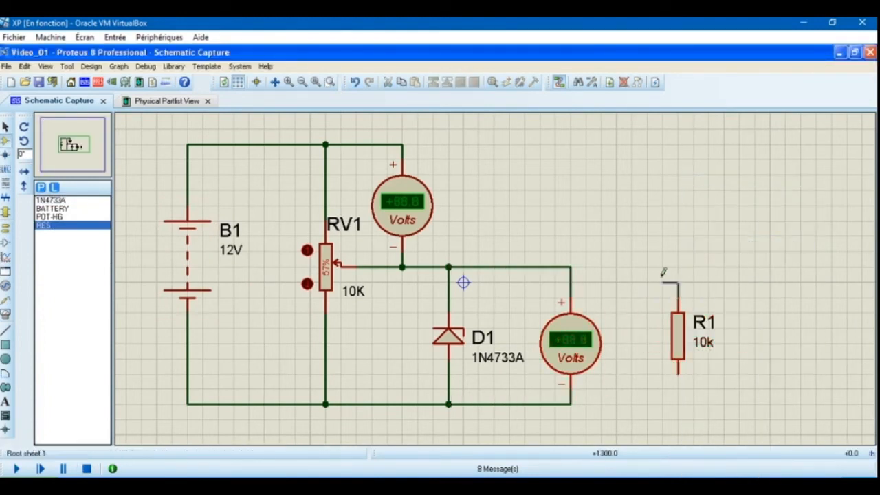
{"action": "left_click", "coordinate": [570, 267]}
{"action": "left_click", "coordinate": [680, 377]}
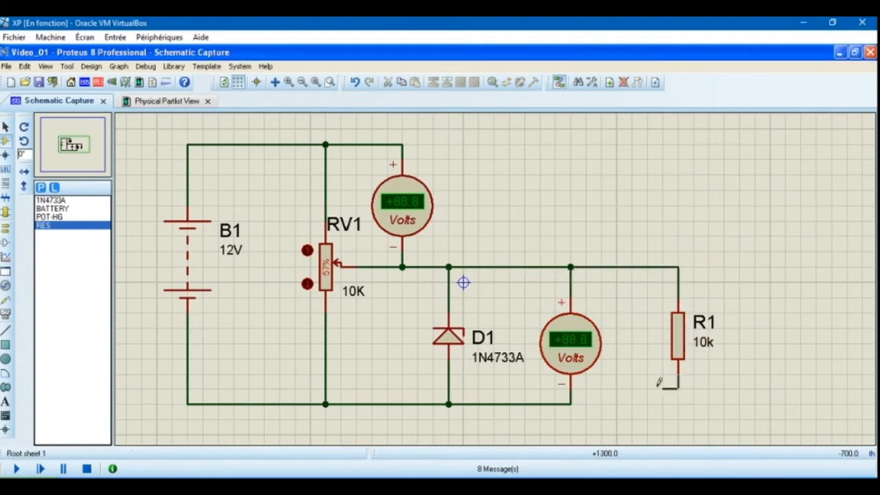
{"action": "left_click", "coordinate": [571, 404]}
Rename load resistor R1 as TELEPHONE
{"action": "double_click", "coordinate": [701, 325]}
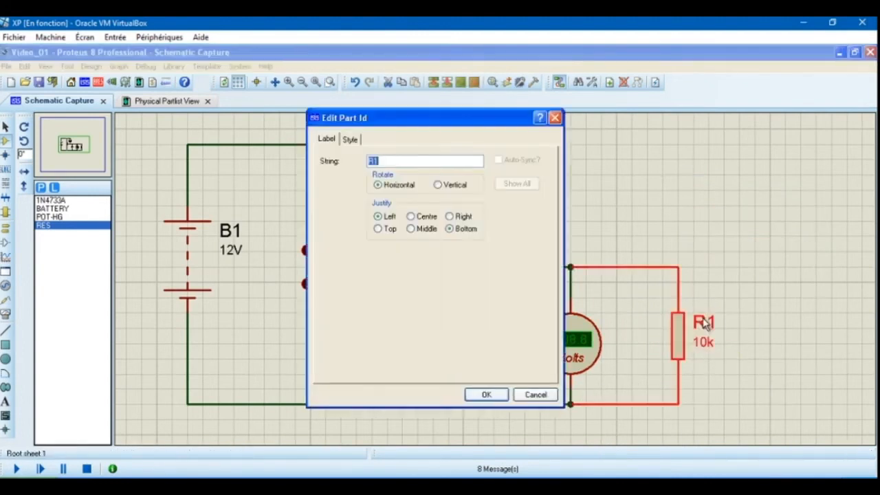
{"action": "type", "text": "TELEPHON"}
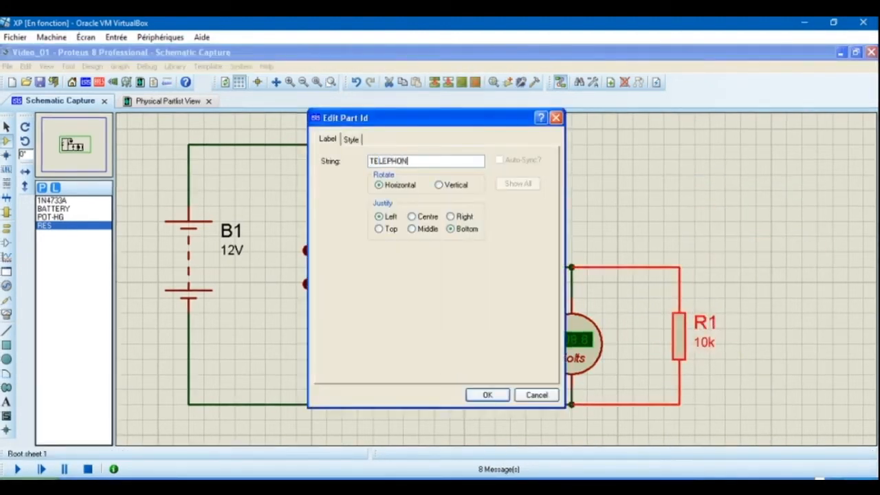
{"action": "type", "text": "E"}
{"action": "key", "text": "Return"}
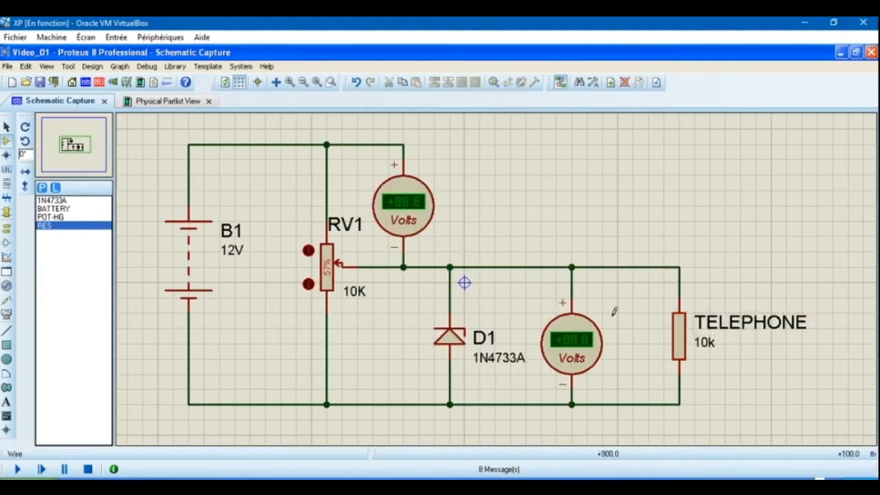
Run the simulation with the TELEPHONE load connected, check the voltmeter readings, and stop the simulation
{"action": "scroll", "coordinate": [652, 355], "scroll_direction": "up", "scroll_amount": 1}
{"action": "scroll", "coordinate": [624, 356], "scroll_direction": "down", "scroll_amount": 2}
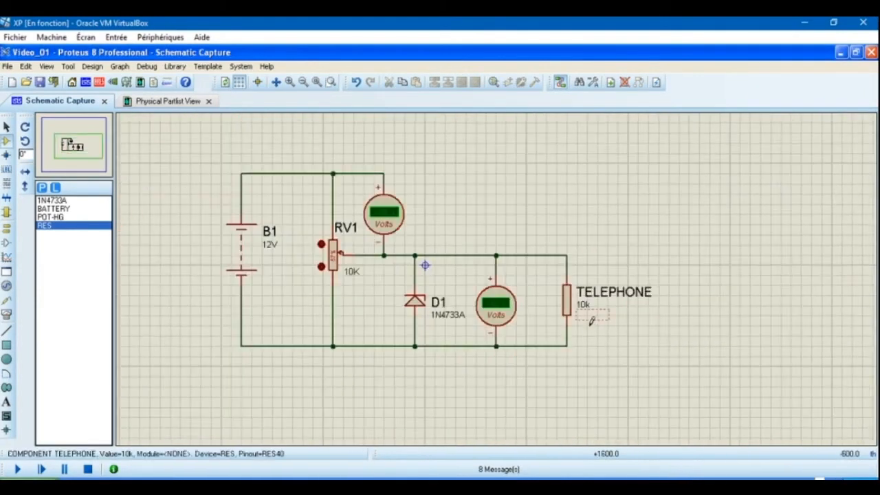
{"action": "scroll", "coordinate": [580, 326], "scroll_direction": "up", "scroll_amount": 1}
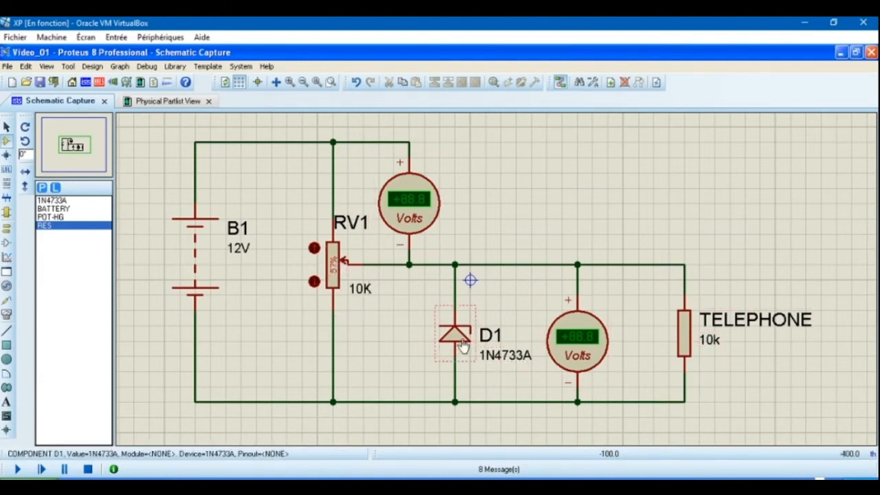
{"action": "left_click", "coordinate": [18, 469]}
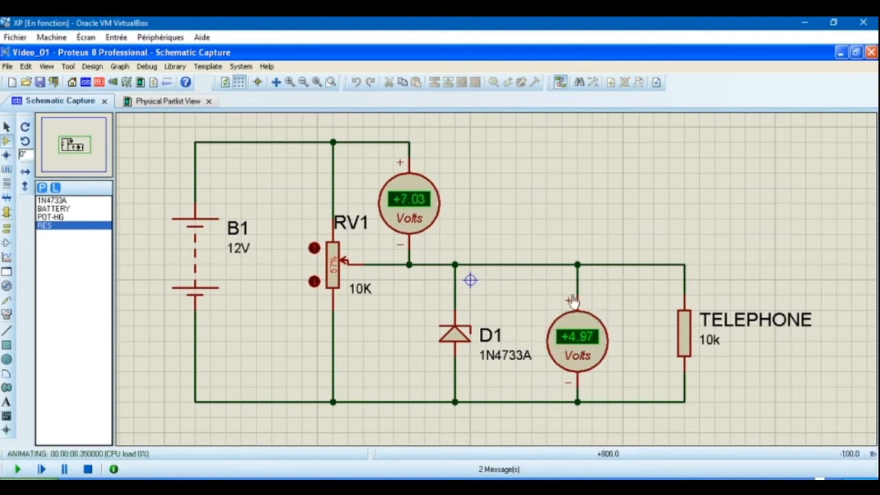
{"action": "left_click", "coordinate": [89, 470]}
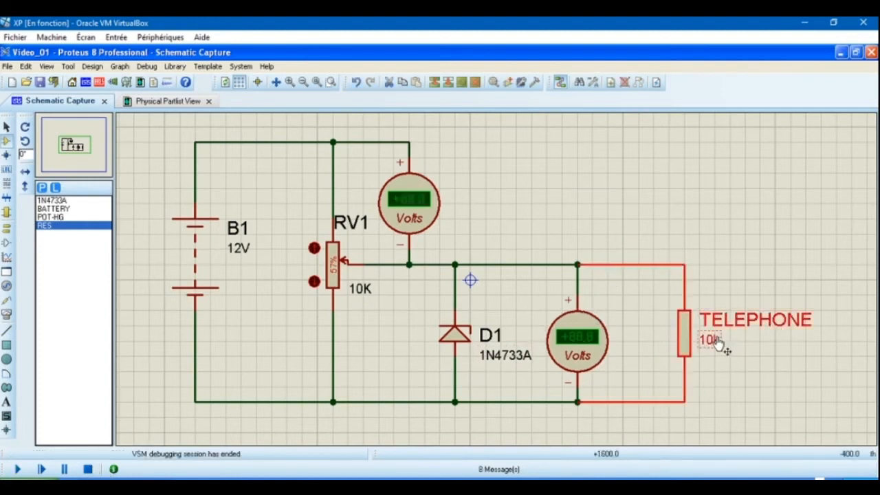
Set the TELEPHONE resistor's value to 500, run the simulation to check both voltmeters, and stop it
{"action": "double_click", "coordinate": [717, 343]}
{"action": "key", "text": "BackSpace"}
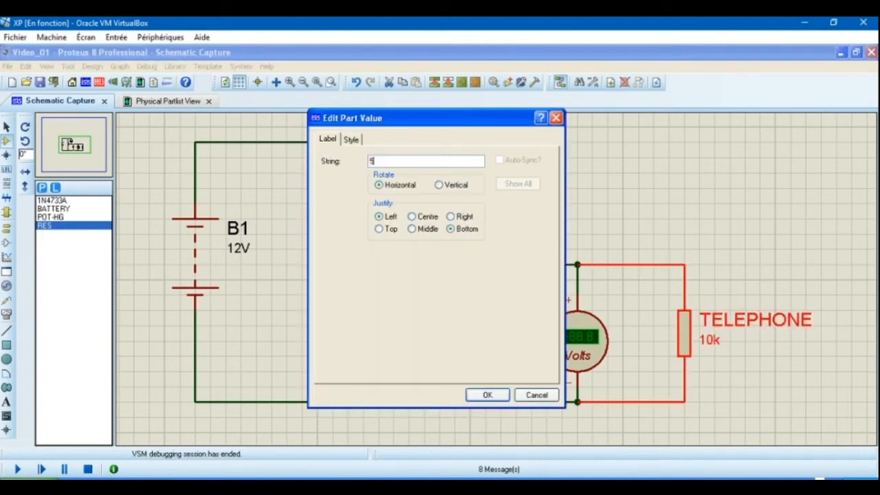
{"action": "key", "text": "Return"}
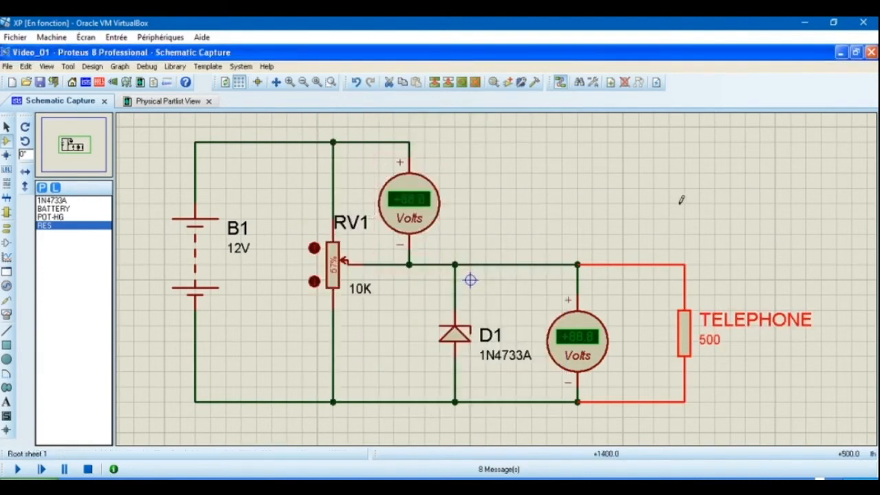
{"action": "left_click", "coordinate": [18, 469]}
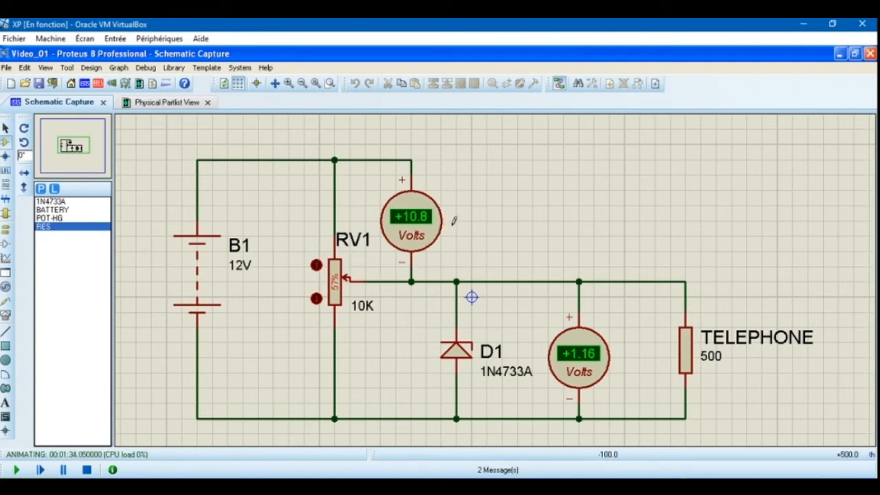
{"action": "left_click", "coordinate": [87, 469]}
Place another RES resistor beside the upper voltmeter and rotate it upright
{"action": "left_click", "coordinate": [471, 201]}
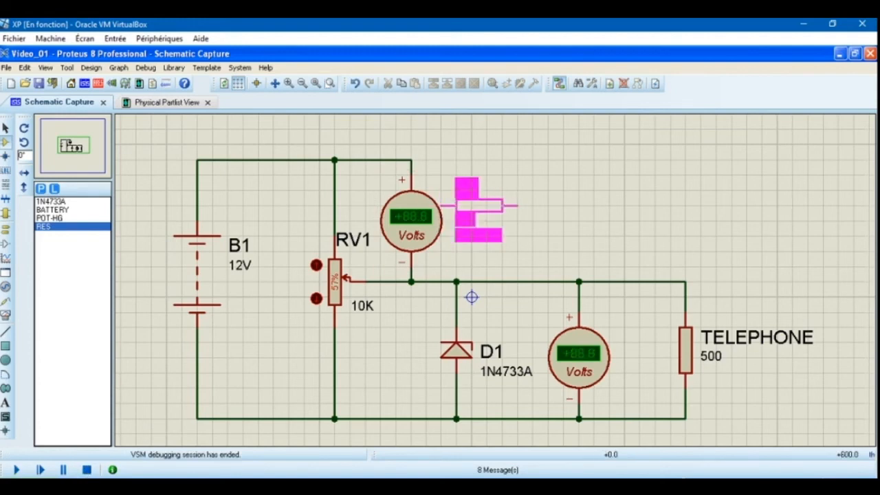
{"action": "left_click", "coordinate": [472, 203]}
{"action": "double_click", "coordinate": [474, 215]}
{"action": "left_click", "coordinate": [585, 146]}
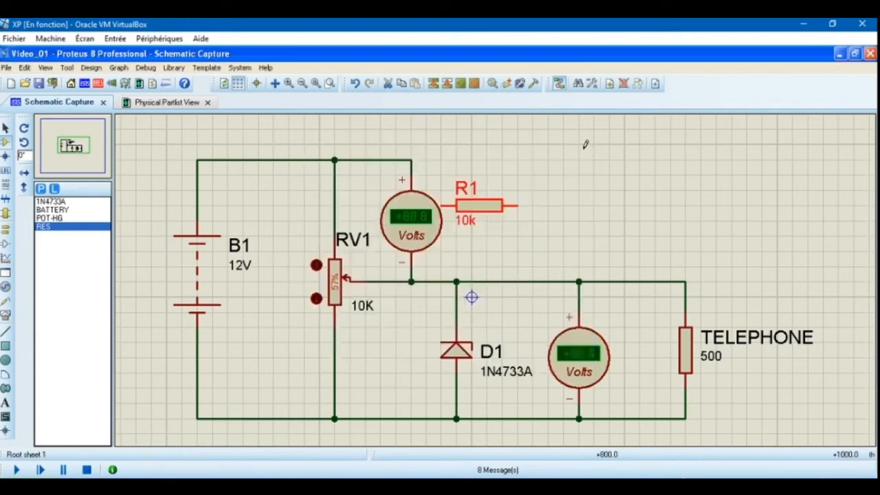
{"action": "right_click", "coordinate": [498, 206]}
{"action": "left_click", "coordinate": [542, 245]}
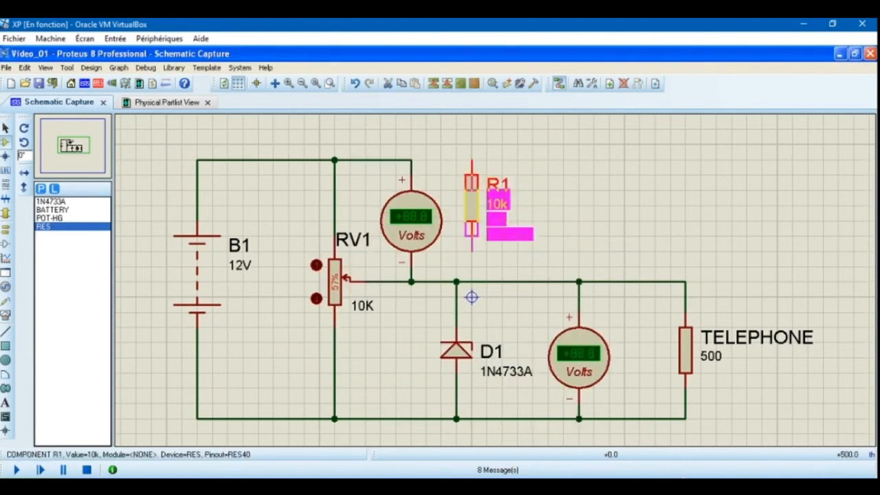
Align R1 above diode D1, wire it in parallel with the upper voltmeter, and test the circuit in simulation
{"action": "left_click_drag", "start_coordinate": [479, 202], "coordinate": [465, 217]}
{"action": "left_click", "coordinate": [456, 173]}
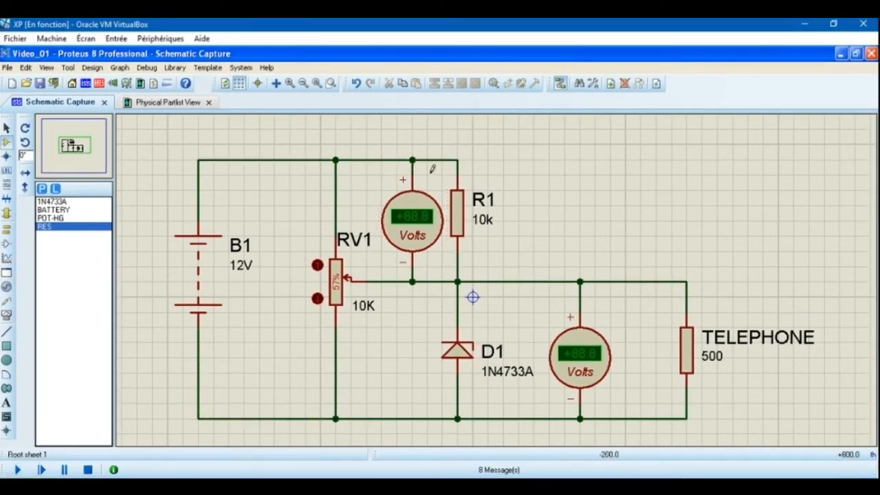
{"action": "left_click", "coordinate": [12, 469]}
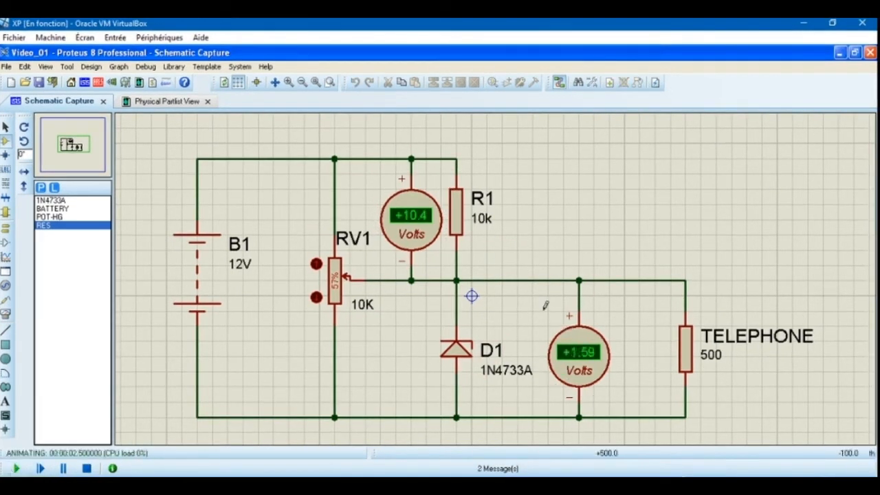
{"action": "left_click", "coordinate": [89, 469]}
Set R1's value to 1K, run the simulation to check both voltmeters, and stop it
{"action": "double_click", "coordinate": [493, 220]}
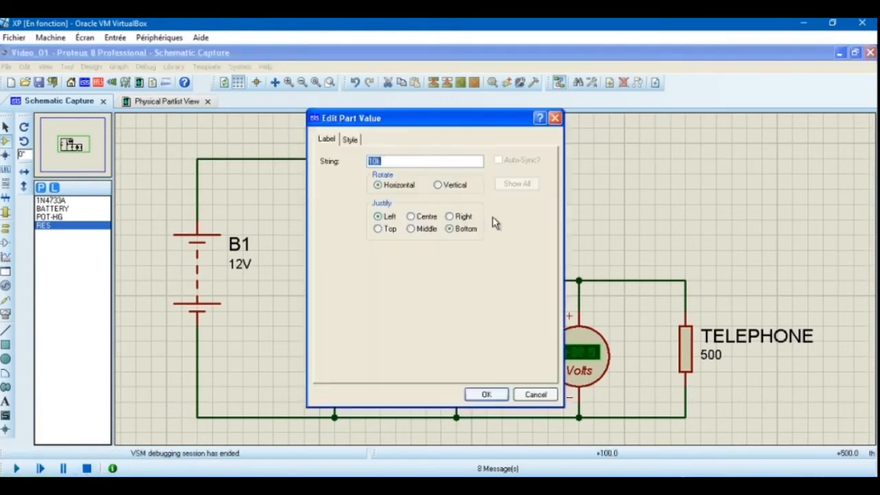
{"action": "type", "text": "1K"}
{"action": "key", "text": "Return"}
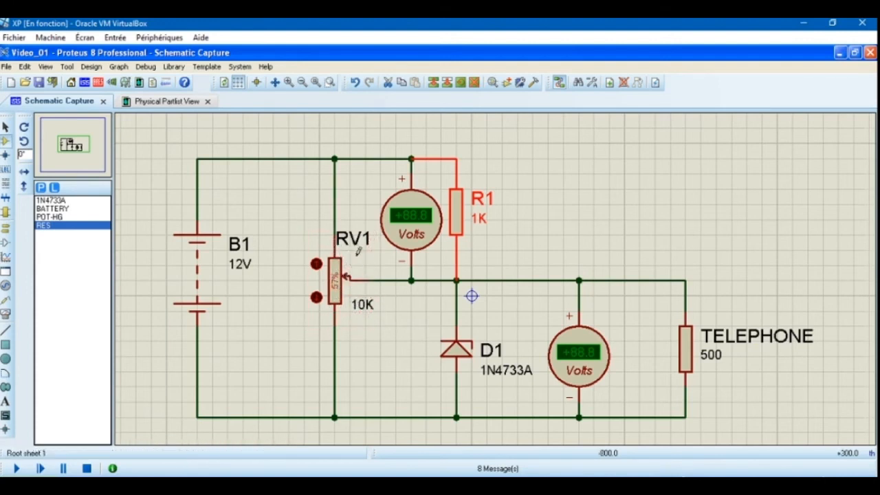
{"action": "left_click", "coordinate": [300, 212]}
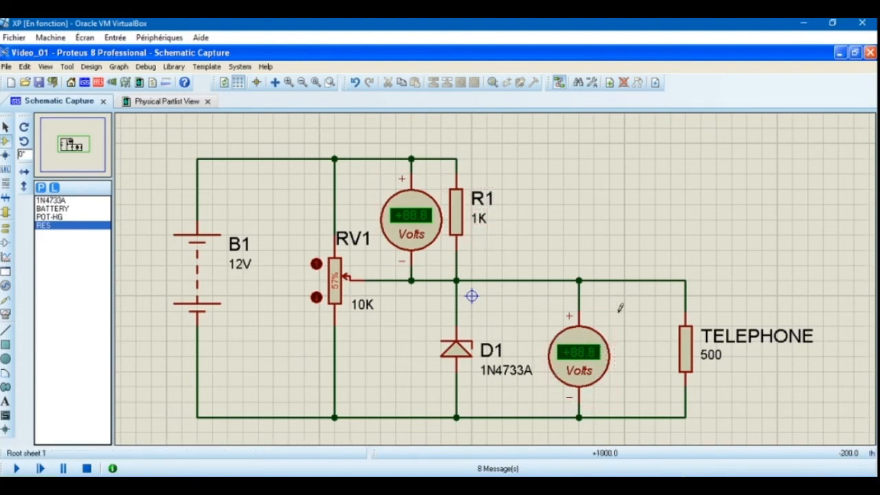
{"action": "left_click", "coordinate": [13, 468]}
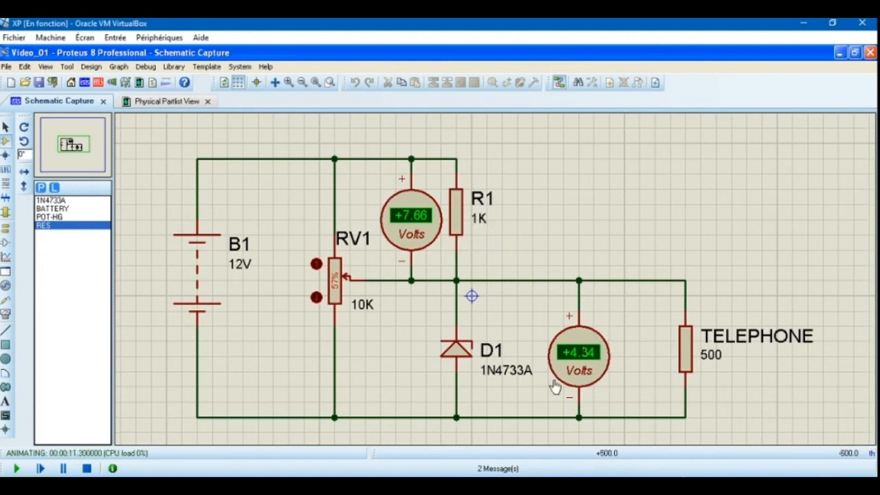
{"action": "left_click", "coordinate": [89, 469]}
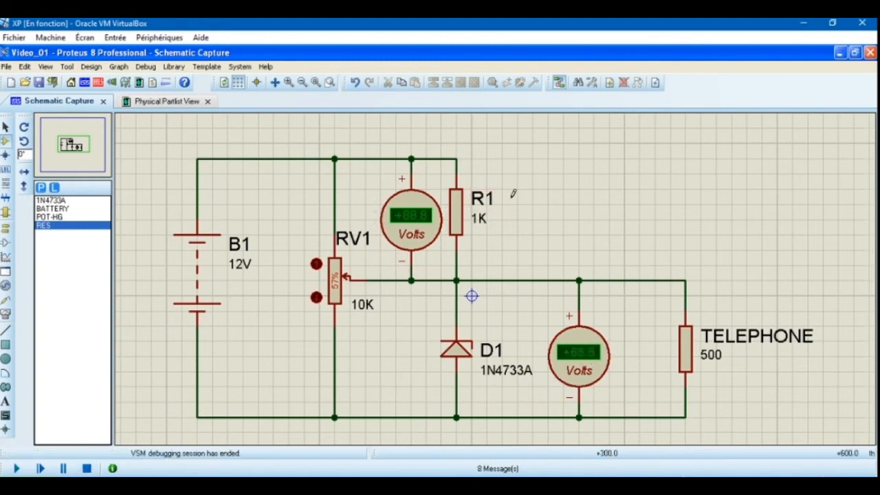
Set R1's value to 500, run the simulation to check both voltmeters, and stop it
{"action": "double_click", "coordinate": [478, 226]}
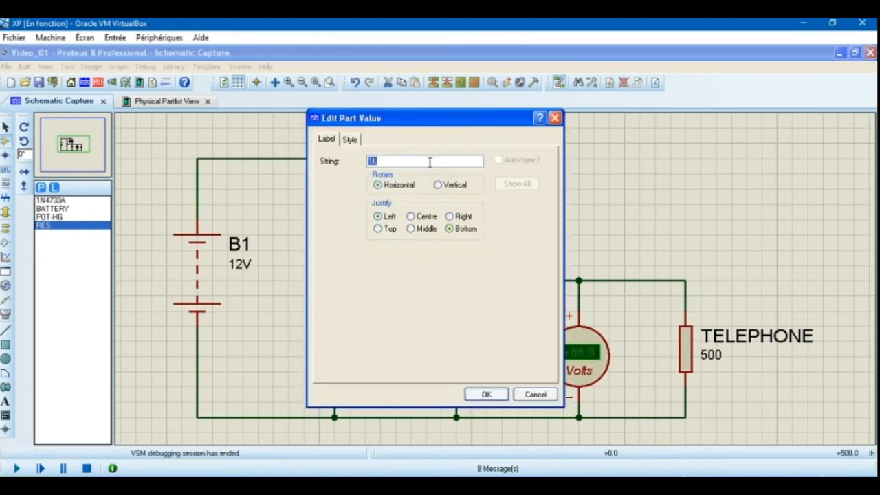
{"action": "key", "text": "Return"}
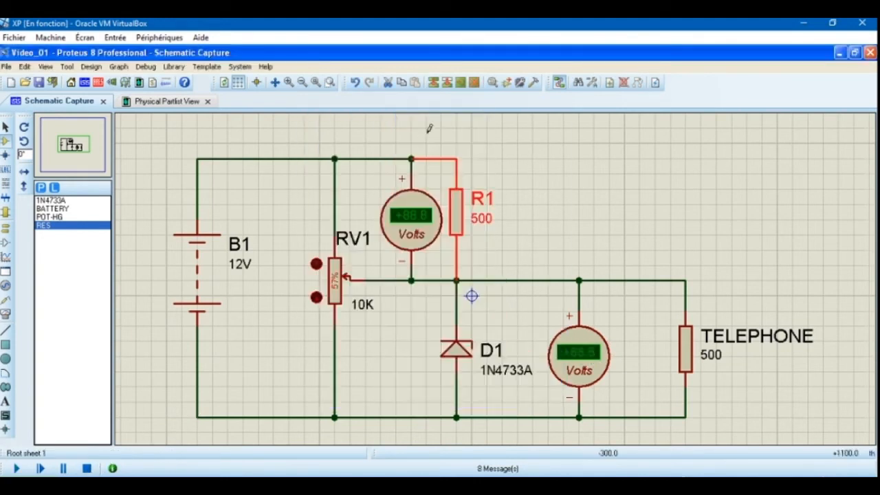
{"action": "left_click", "coordinate": [274, 202]}
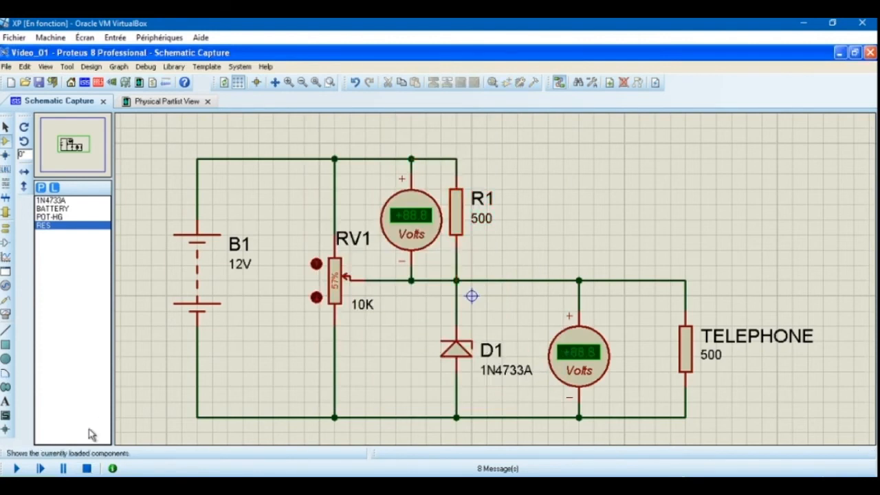
{"action": "left_click", "coordinate": [15, 468]}
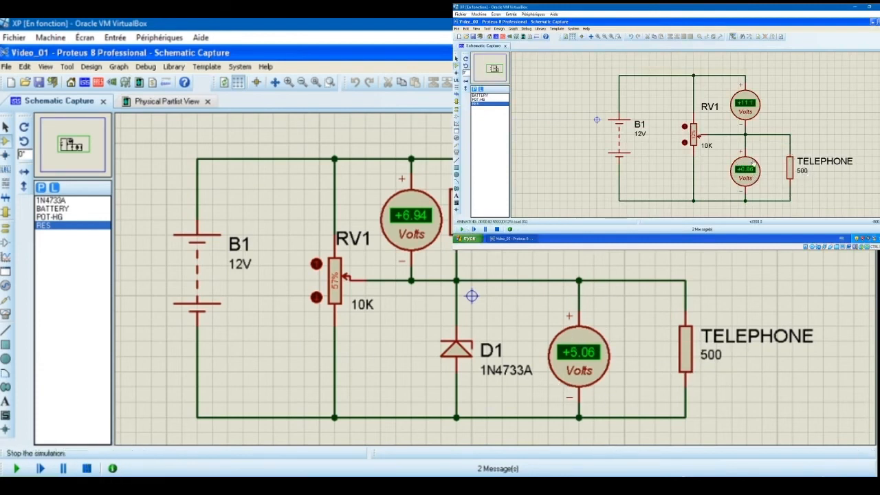
{"action": "left_click", "coordinate": [86, 469]}
Set the TELEPHONE resistor's value to 1OK, run the simulation briefly to check the voltmeters, and stop it
{"action": "double_click", "coordinate": [712, 355]}
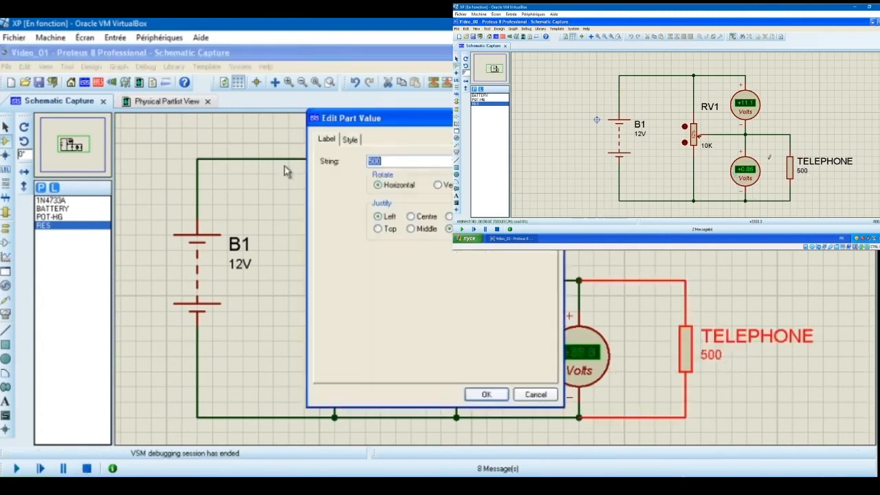
{"action": "type", "text": "1"}
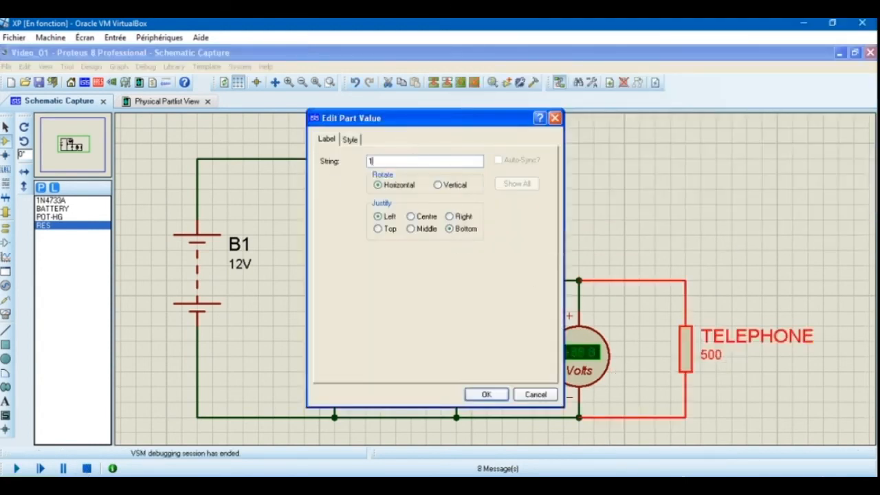
{"action": "type", "text": "0K"}
{"action": "key", "text": "Return"}
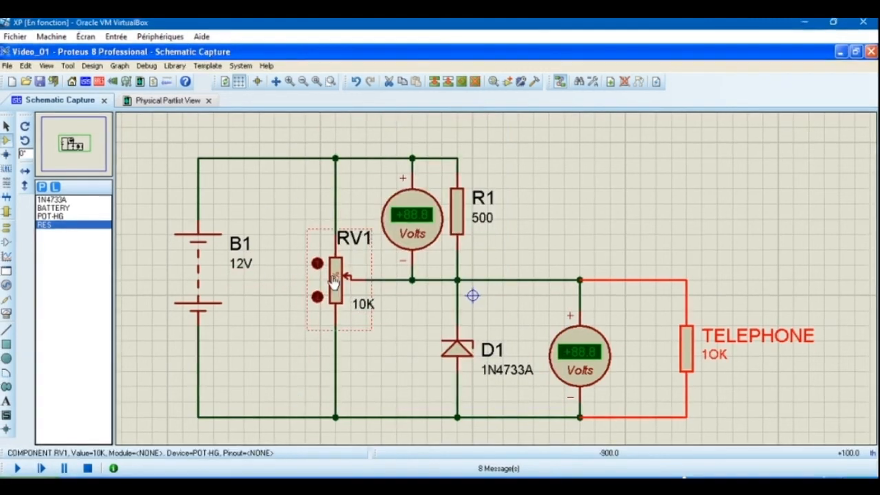
{"action": "left_click", "coordinate": [17, 469]}
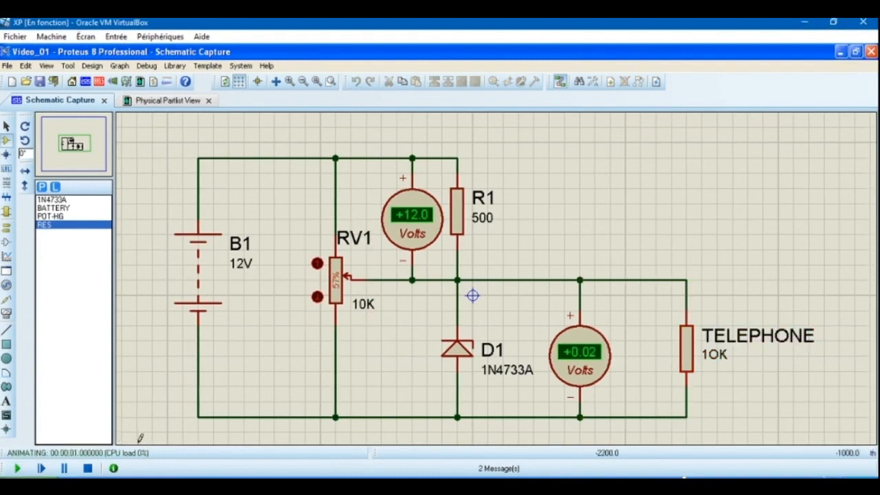
{"action": "left_click", "coordinate": [90, 470]}
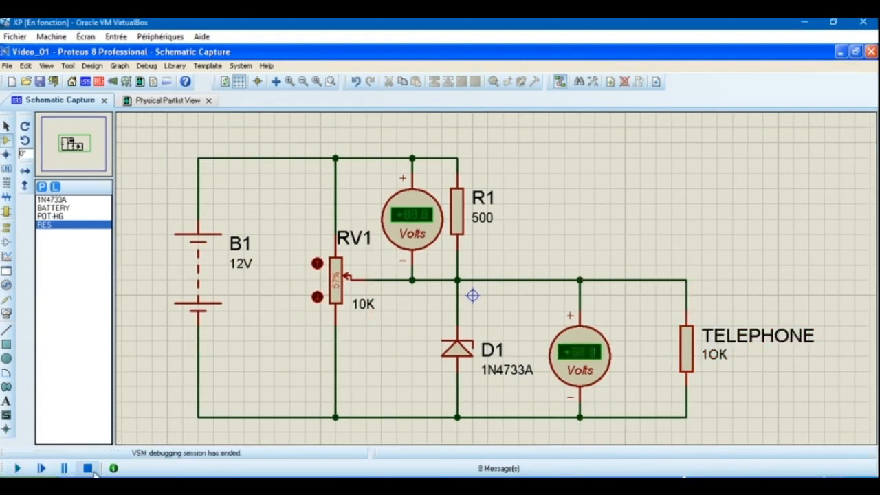
Move the TELEPHONE resistor's value label slightly outward, set it to 10K, and test the circuit in simulation
{"action": "left_click_drag", "start_coordinate": [711, 356], "coordinate": [726, 356]}
{"action": "double_click", "coordinate": [728, 355]}
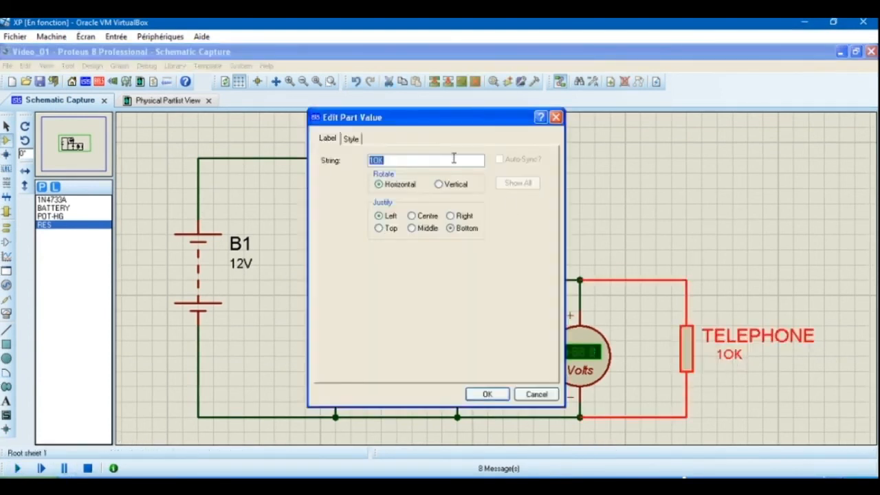
{"action": "key", "text": "BackSpace"}
{"action": "key", "text": "BackSpace"}
{"action": "type", "text": "10"}
{"action": "key", "text": "Return"}
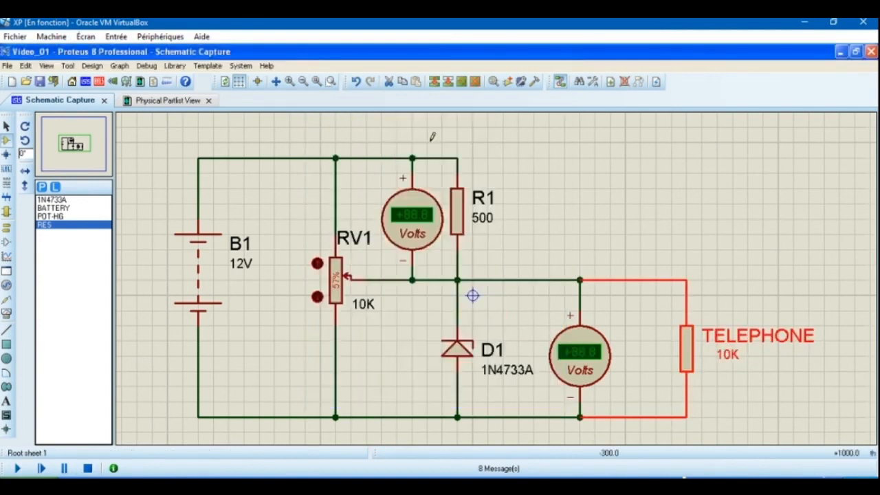
{"action": "left_click", "coordinate": [574, 200]}
{"action": "left_click", "coordinate": [17, 468]}
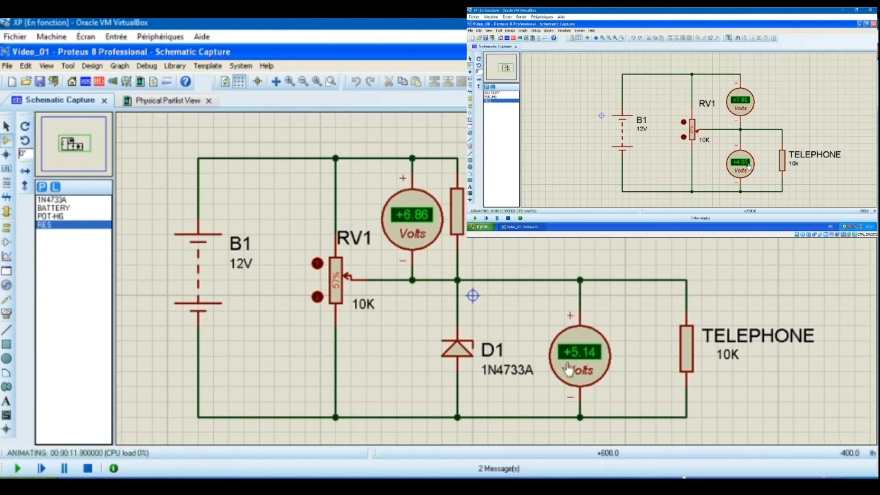
{"action": "left_click", "coordinate": [88, 468]}
Set the TELEPHONE resistor's value to 1K, run the simulation to check both voltmeters, and stop it
{"action": "double_click", "coordinate": [730, 359]}
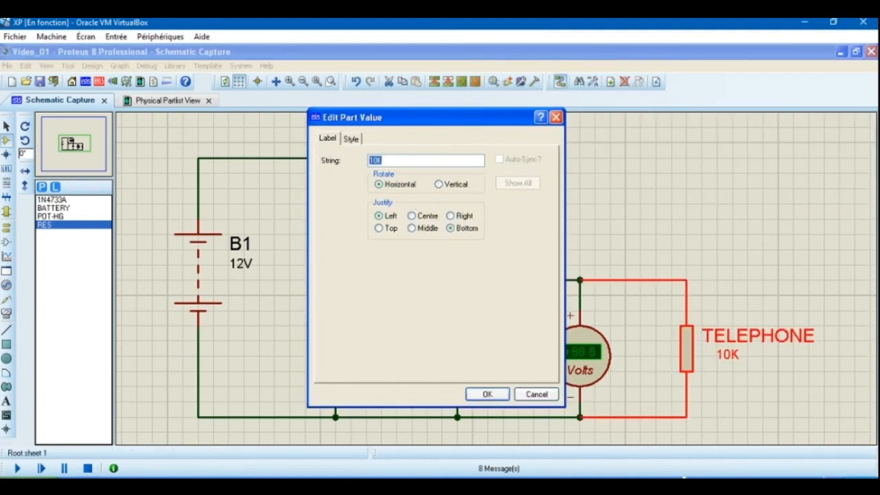
{"action": "type", "text": "1K"}
{"action": "key", "text": "Return"}
{"action": "left_click", "coordinate": [527, 251]}
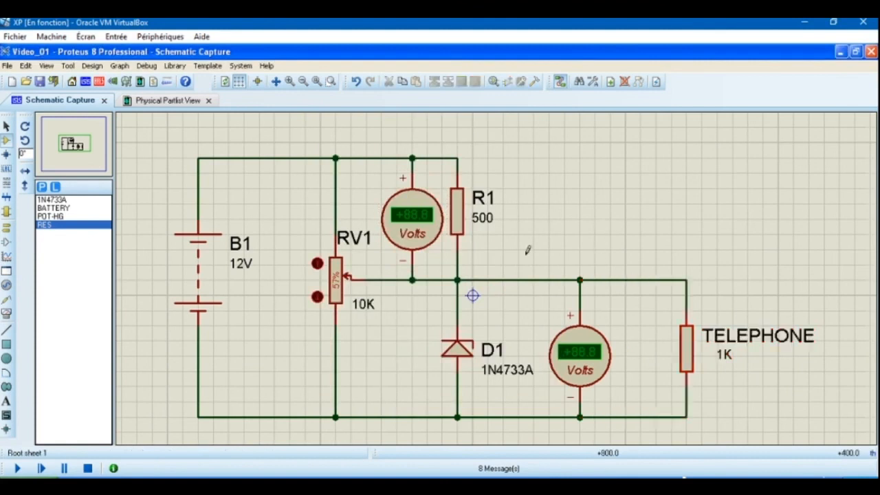
{"action": "left_click", "coordinate": [18, 469]}
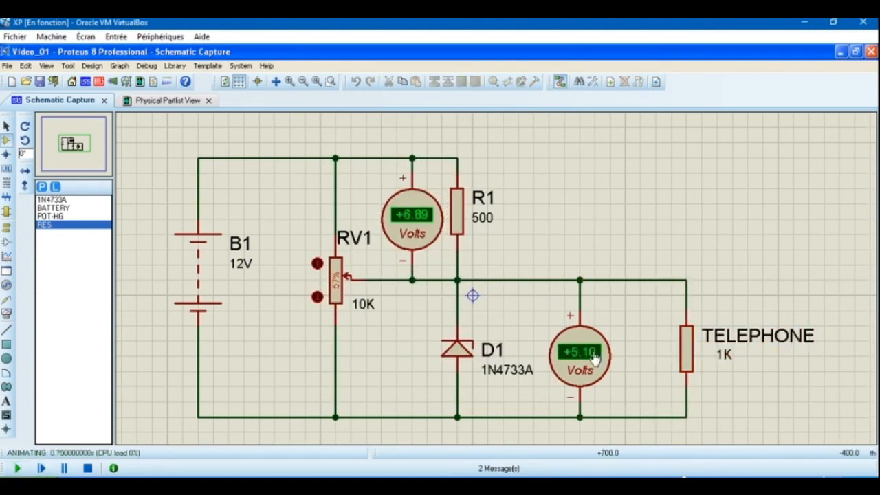
{"action": "left_click", "coordinate": [87, 468]}
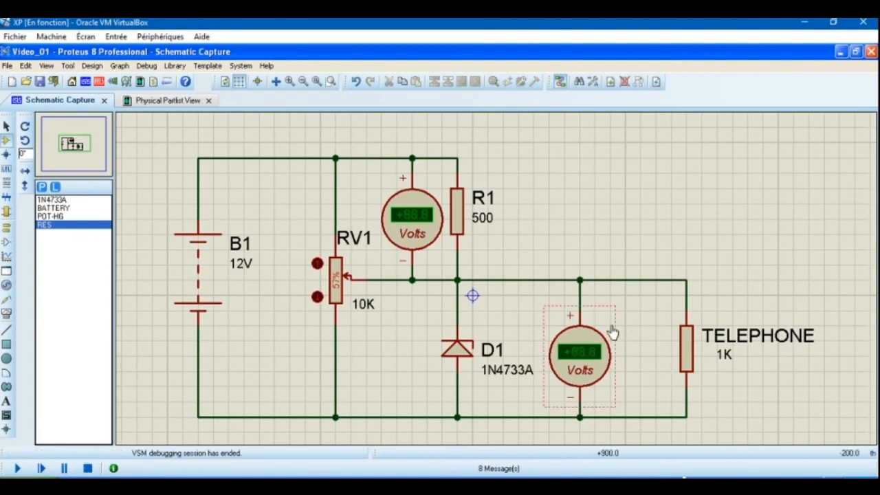